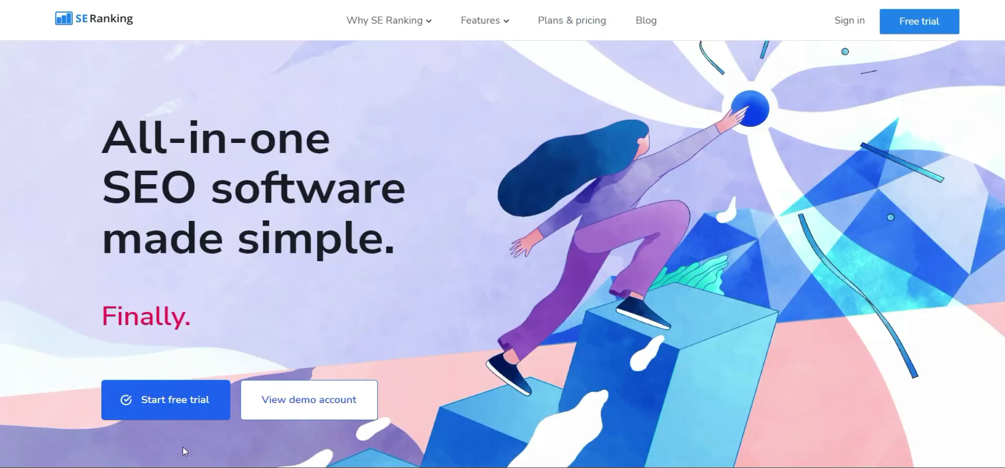
Start the free trial and go to Content Marketing > Content Idea Finder.
left_click(170, 400)
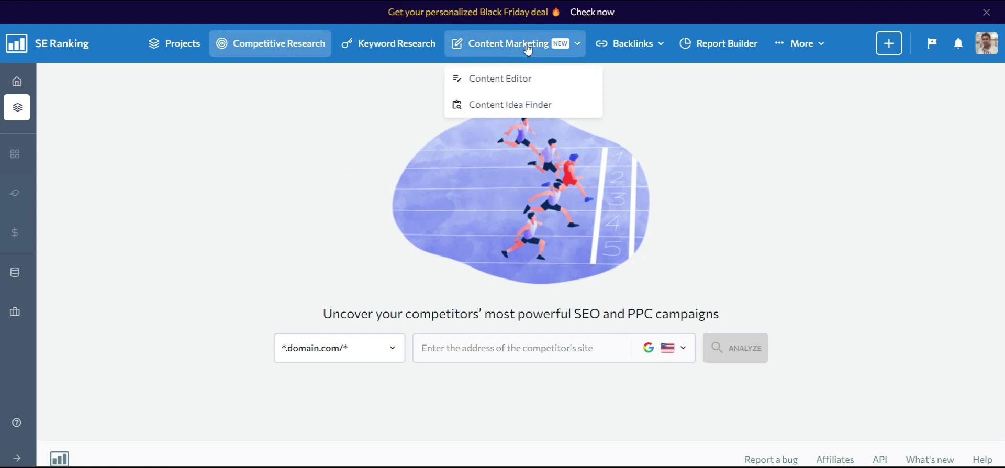
mouse_move(514, 42)
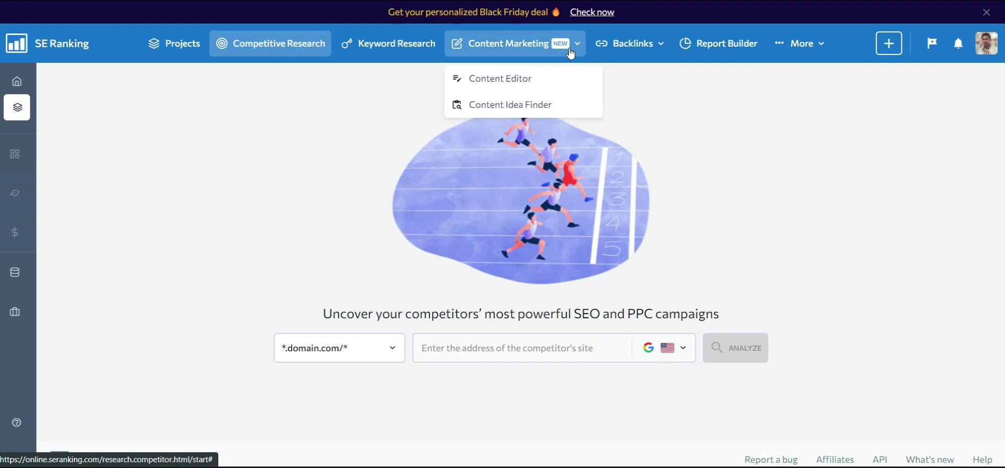
left_click(546, 107)
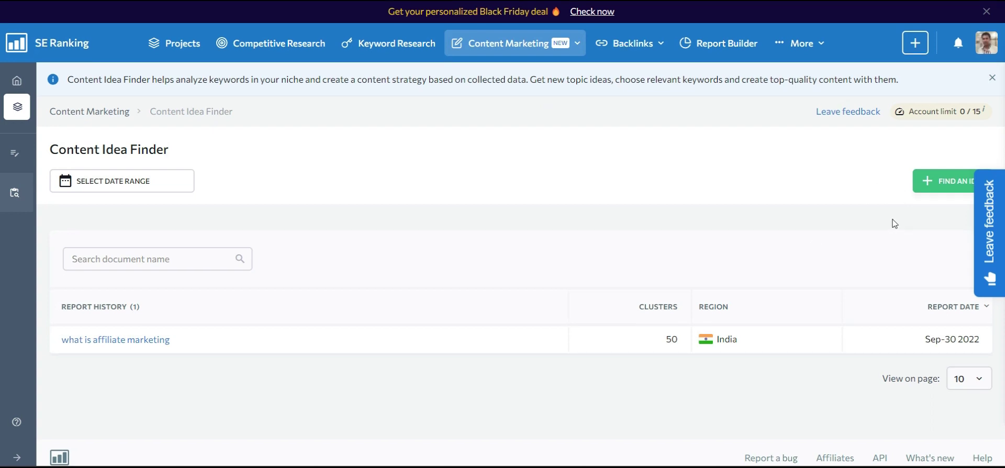
Run a Content Idea Finder search for 'affiliate marketing' with the country set to USA.
left_click(944, 182)
type("affiliate marketing")
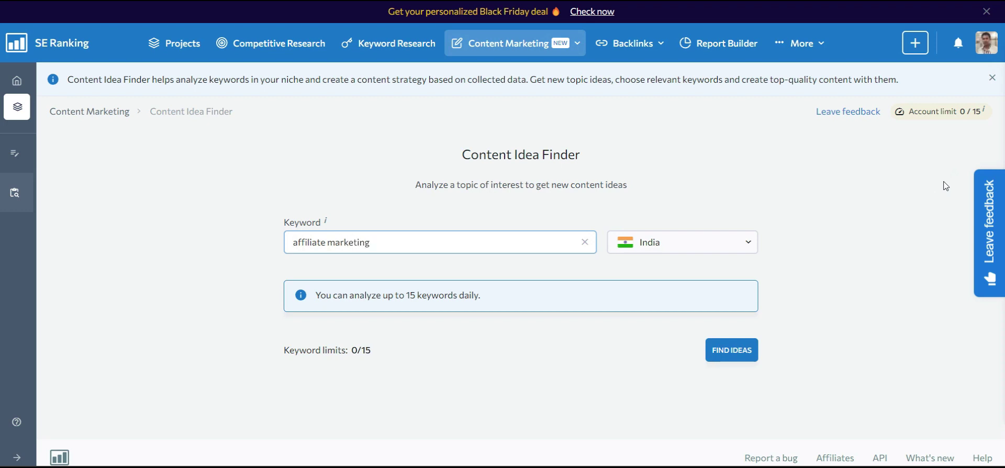
left_click(751, 244)
left_click(680, 297)
type("usa")
left_click(675, 323)
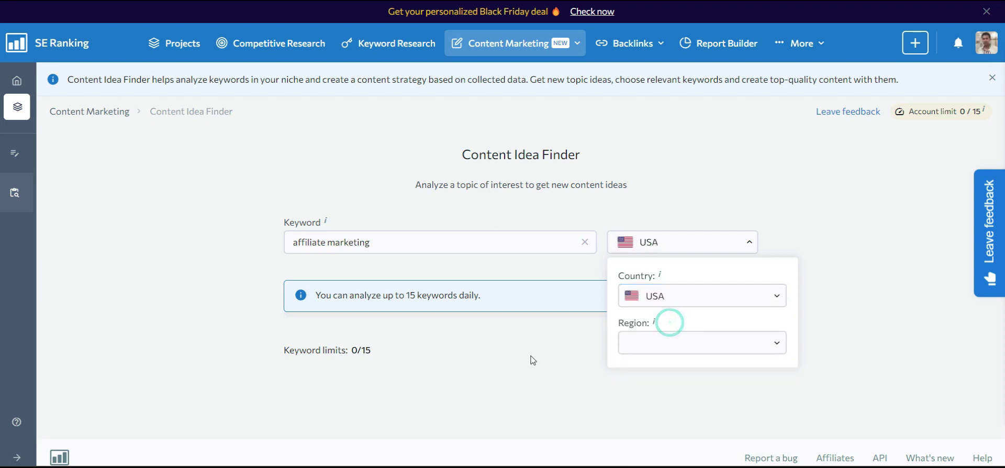
left_click(507, 356)
left_click(723, 354)
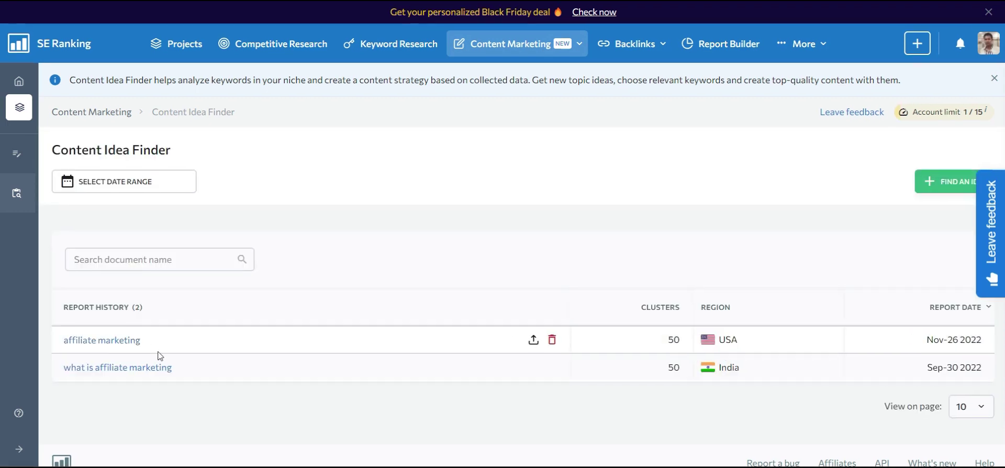
Open the affiliate marketing report and expand the 'what is an affiliate marketer' cluster.
left_click(124, 340)
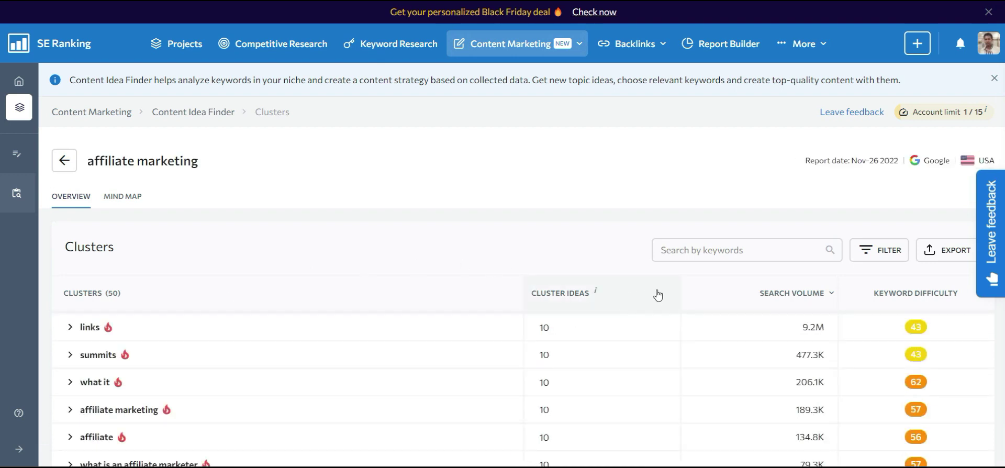
scroll(657, 294, "down", 2)
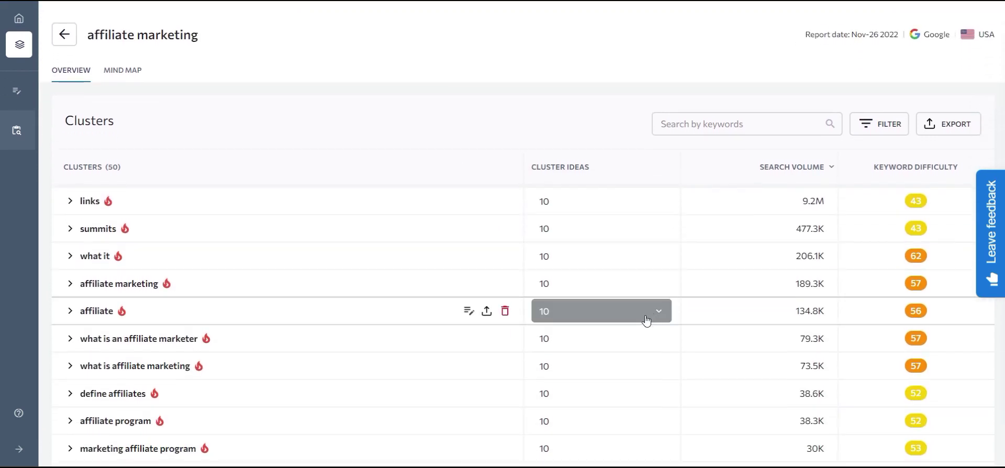
left_click(660, 337)
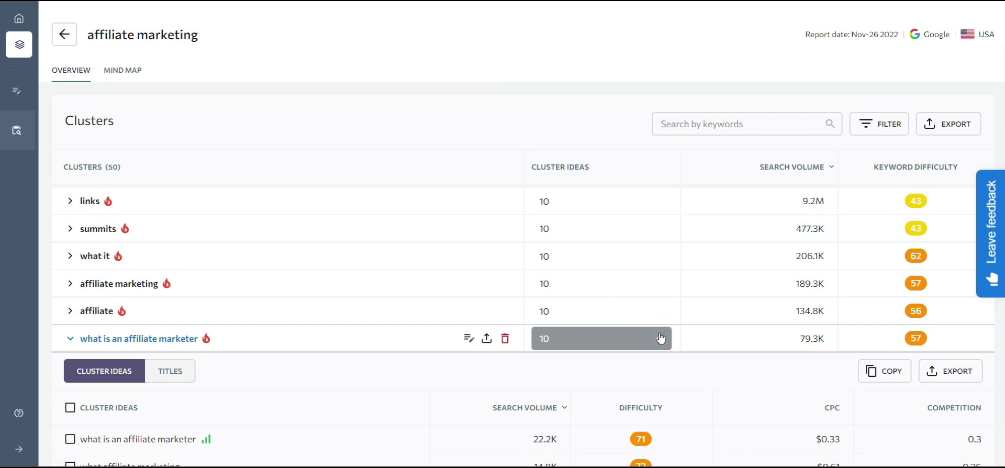
scroll(660, 337, "down", 2)
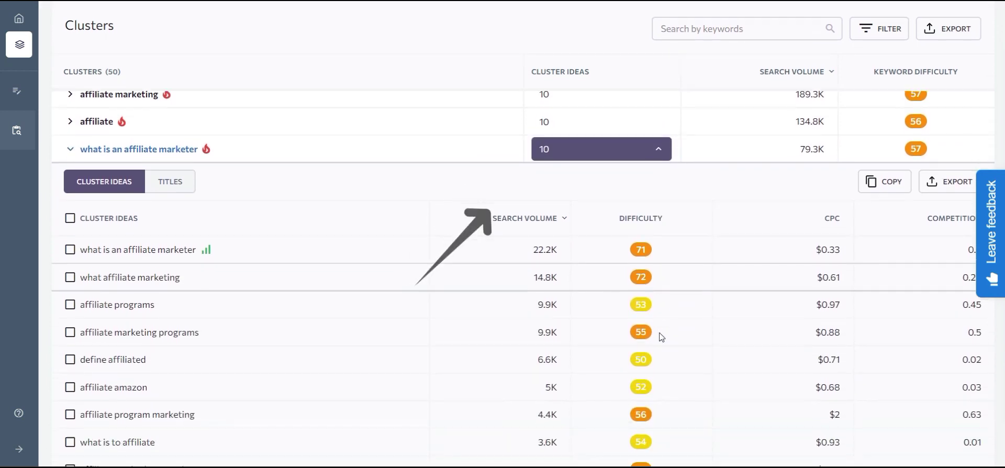
scroll(661, 336, "down", 1)
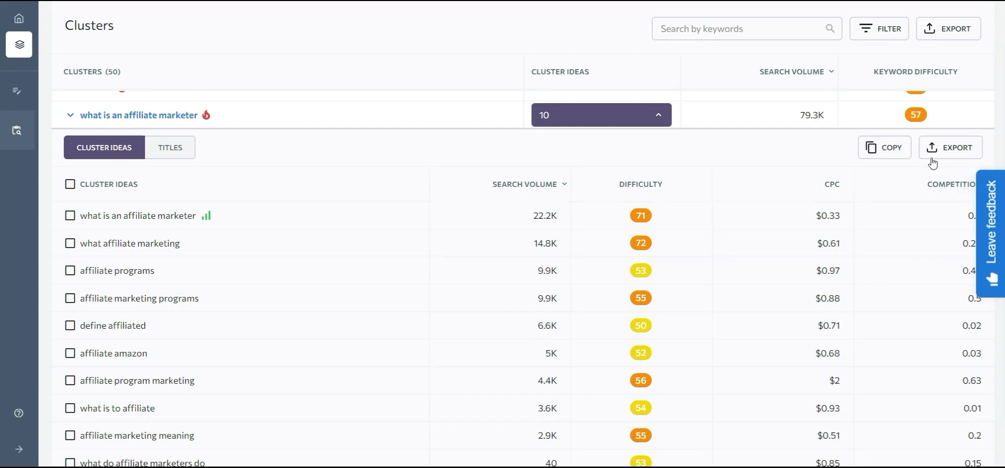
Check the export options without exporting, view suggested titles, then display the mind map.
left_click(948, 148)
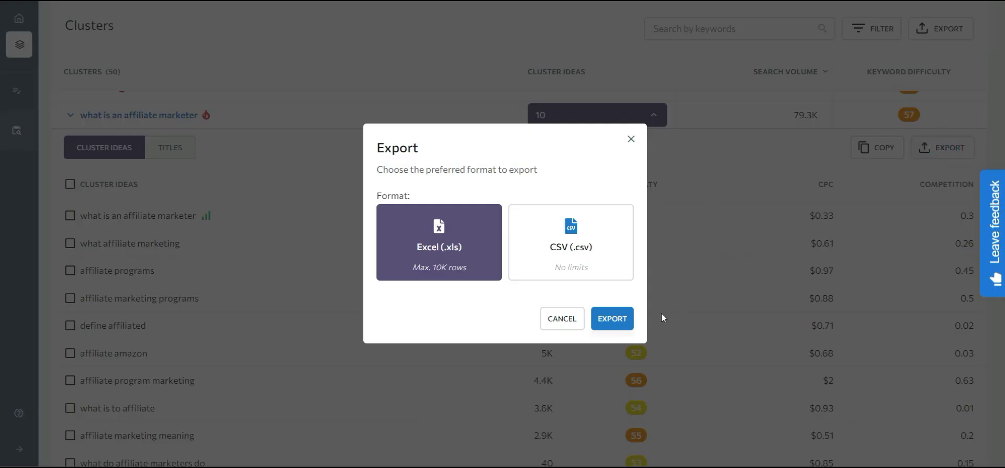
left_click(612, 318)
left_click(167, 151)
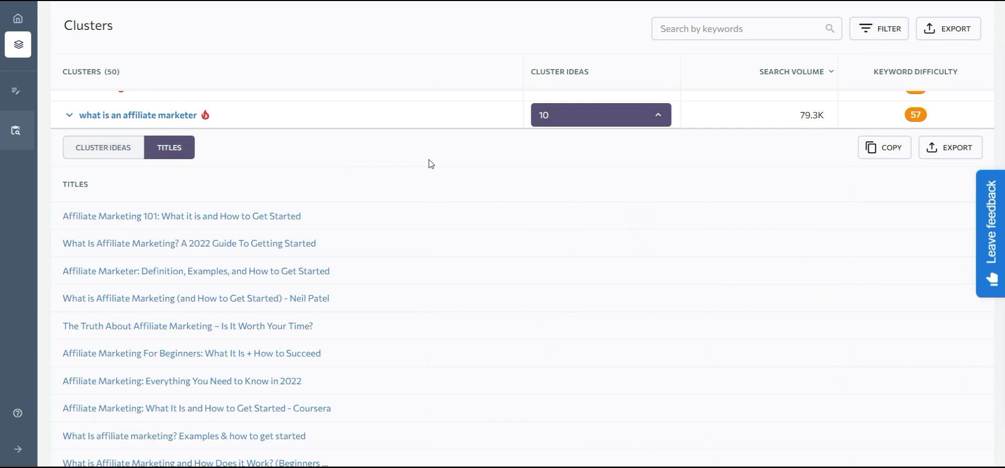
scroll(429, 163, "up", 5)
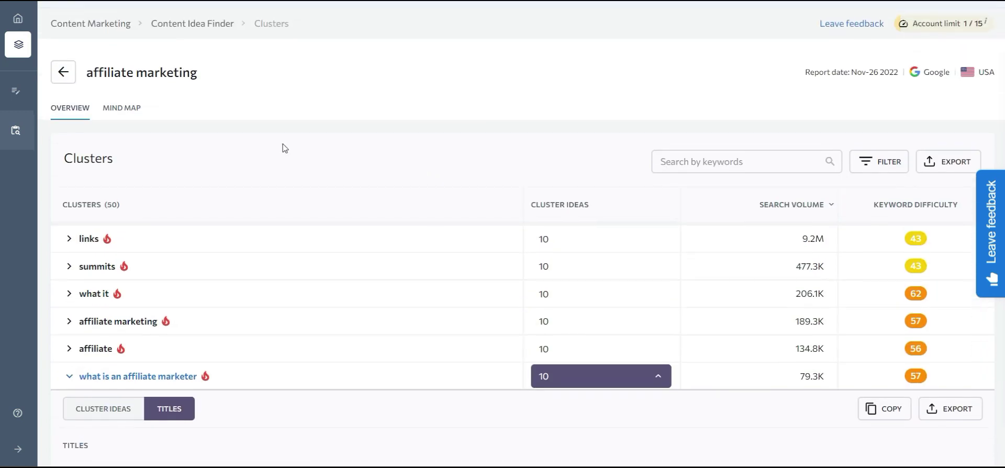
left_click(120, 108)
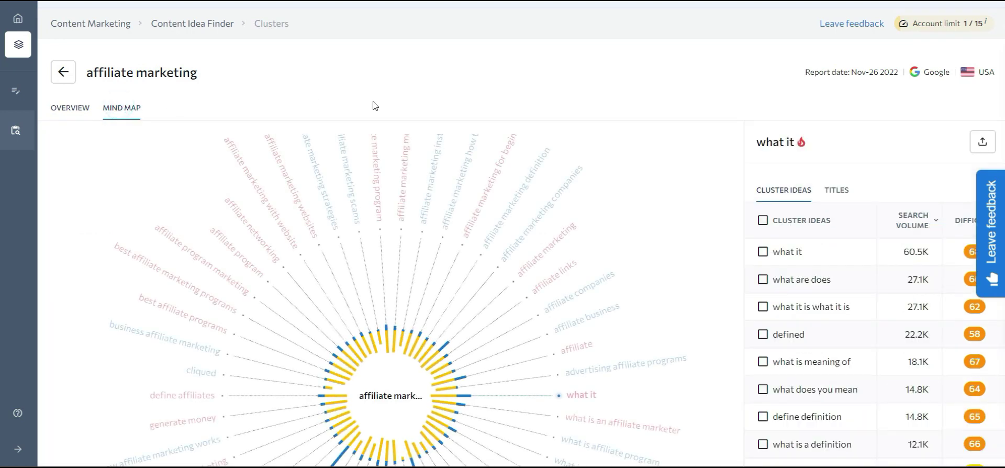
Tick 'what is meaning of', 'what is a definition' and 'what does you mean' in the mind map panel.
scroll(684, 254, "down", 1)
scroll(684, 255, "down", 3)
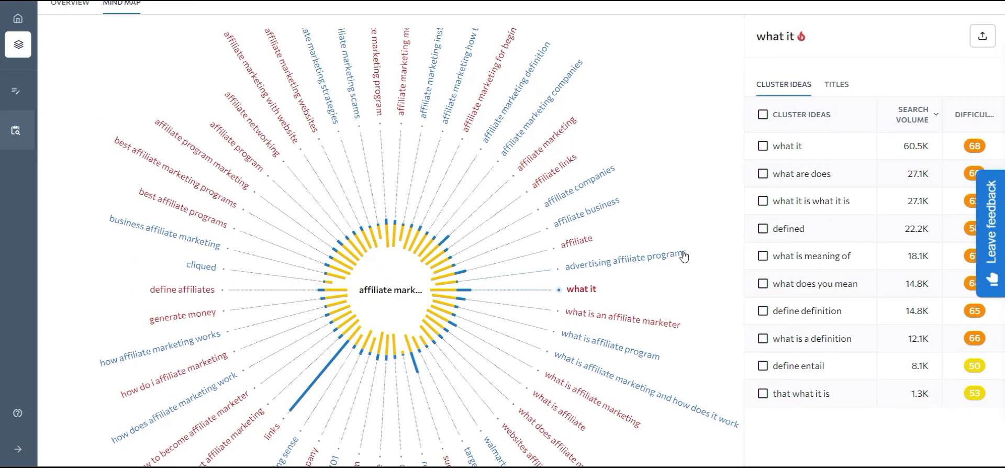
left_click(762, 256)
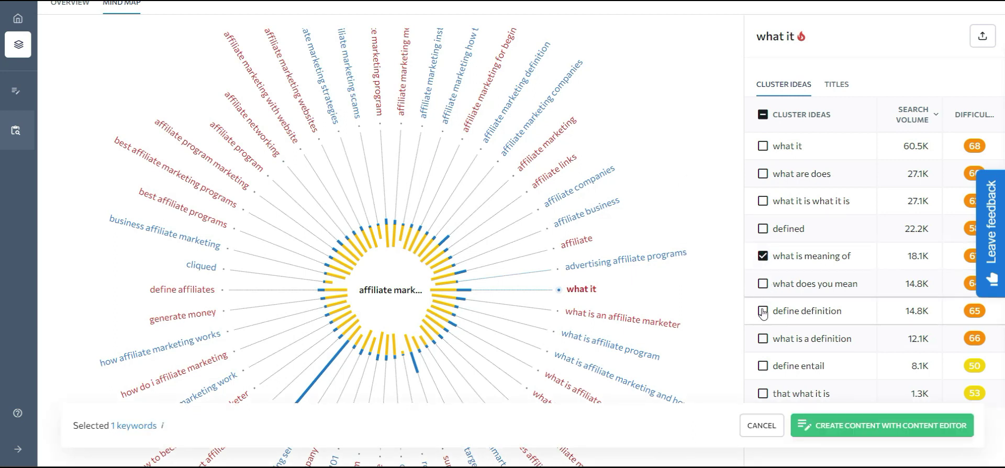
left_click(762, 338)
left_click(762, 283)
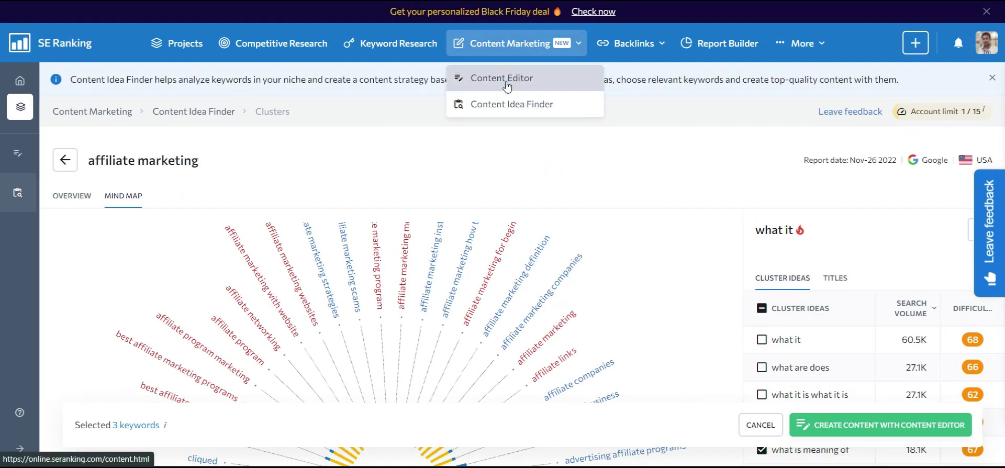
Fill in a new Content Editor article: keyword 'what is affiliate marketing', United States, name 'affiliate marketing'.
left_click(506, 80)
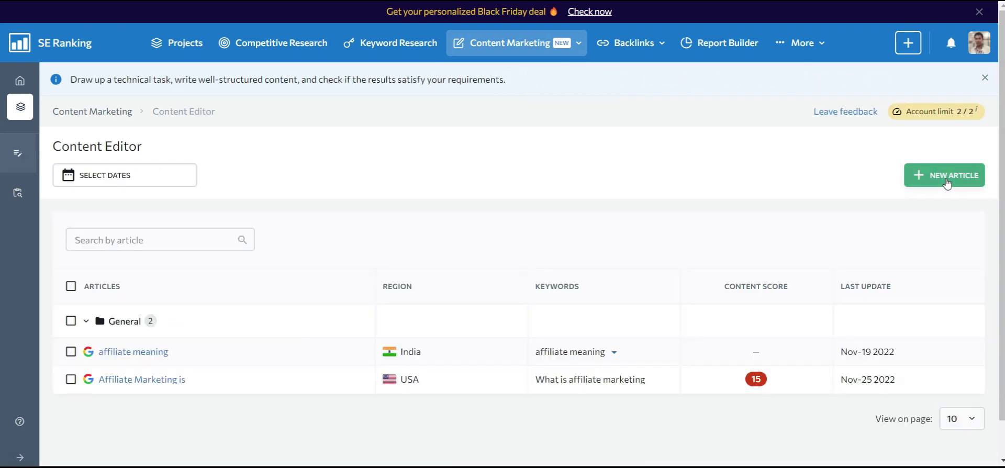
left_click(909, 180)
scroll(896, 259, "down", 2)
left_click(646, 184)
type("what is affiliate marketing")
left_click(606, 278)
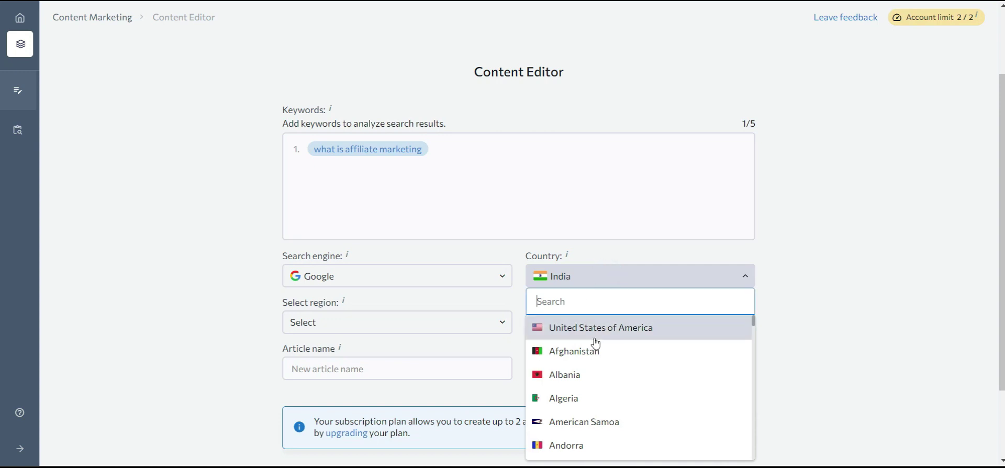
left_click(586, 327)
left_click(463, 366)
type("affiliate marketing")
scroll(897, 309, "down", 2)
scroll(898, 309, "down", 1)
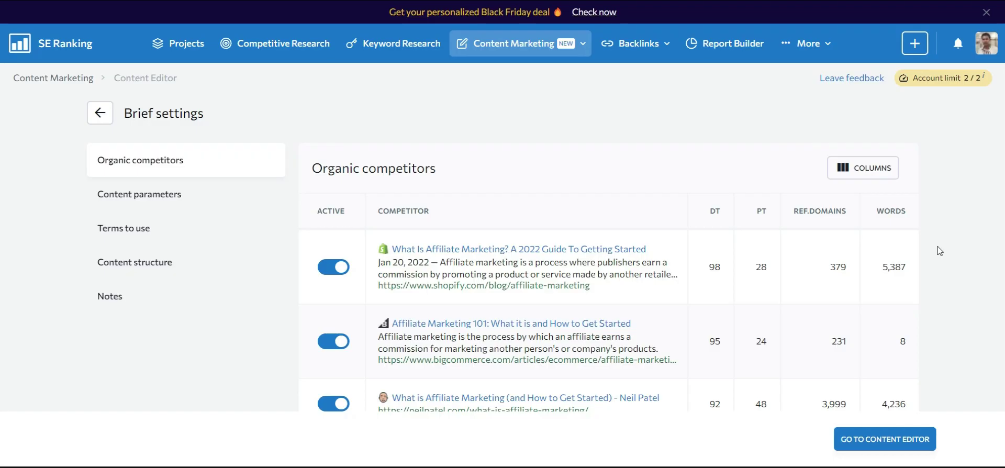
Scroll past the organic competitors to the content parameters: 3,701–4,256 words, 48–55 headings.
scroll(939, 251, "down", 2)
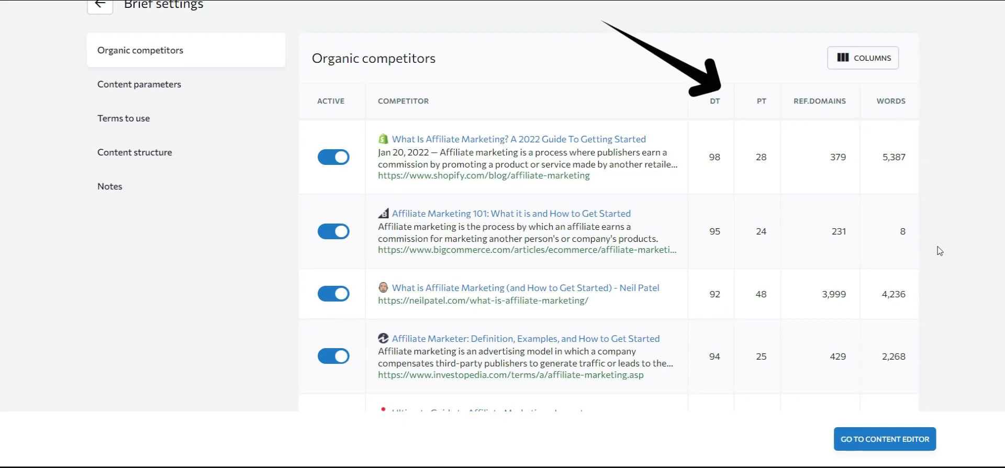
scroll(939, 251, "down", 2)
scroll(939, 251, "down", 1)
scroll(939, 251, "down", 1)
scroll(939, 251, "down", 1)
scroll(939, 250, "down", 2)
scroll(939, 250, "down", 1)
scroll(940, 250, "down", 4)
scroll(939, 250, "down", 2)
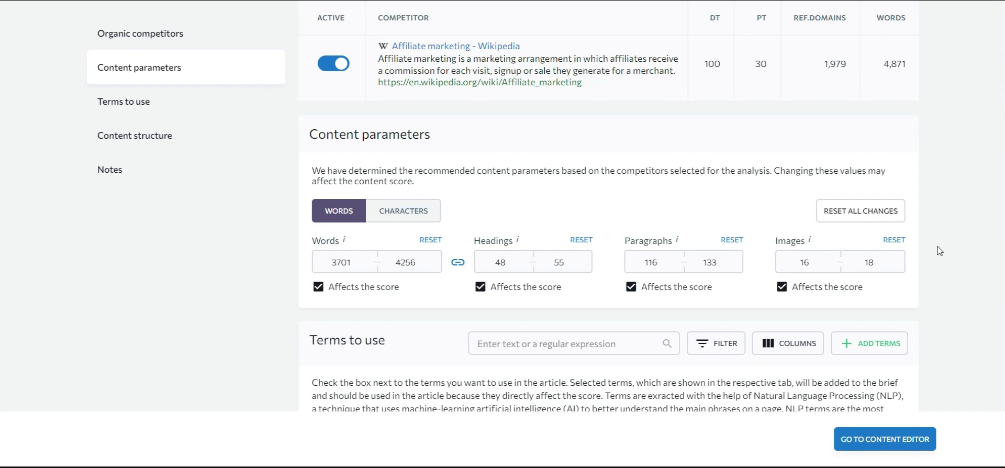
Scroll to Terms to use and list all 339 suggested terms under the ALL tab.
scroll(939, 251, "down", 2)
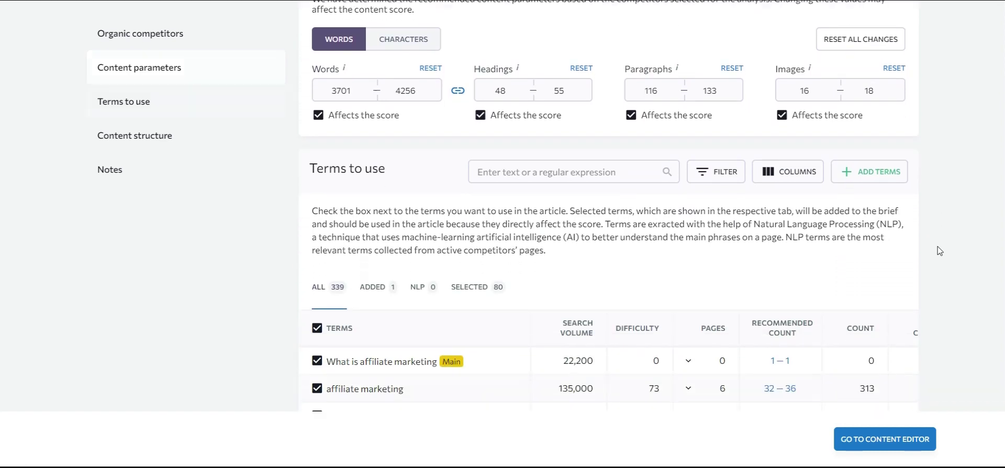
scroll(939, 251, "down", 2)
scroll(939, 251, "down", 1)
scroll(939, 251, "down", 1)
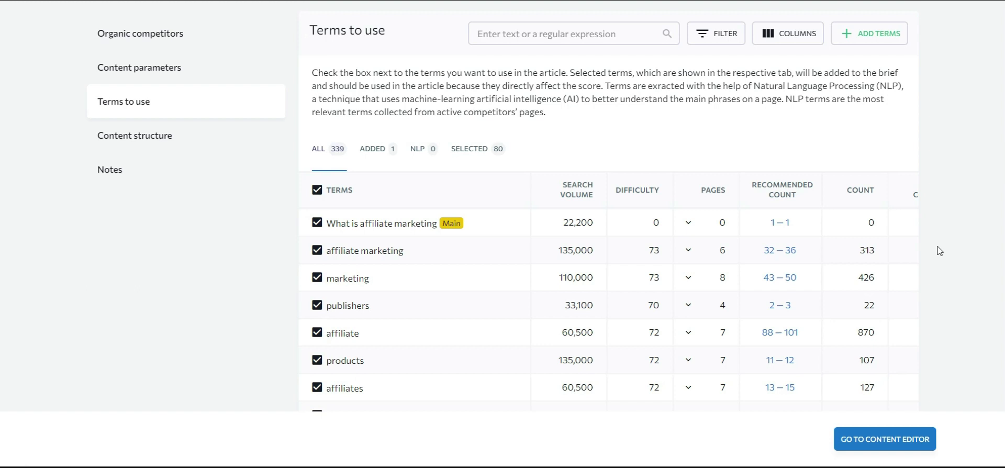
left_click(321, 153)
Scroll to Content structure and show the brief's own structure under MY CONTENT STRUCTURE.
scroll(928, 267, "down", 3)
scroll(929, 268, "down", 3)
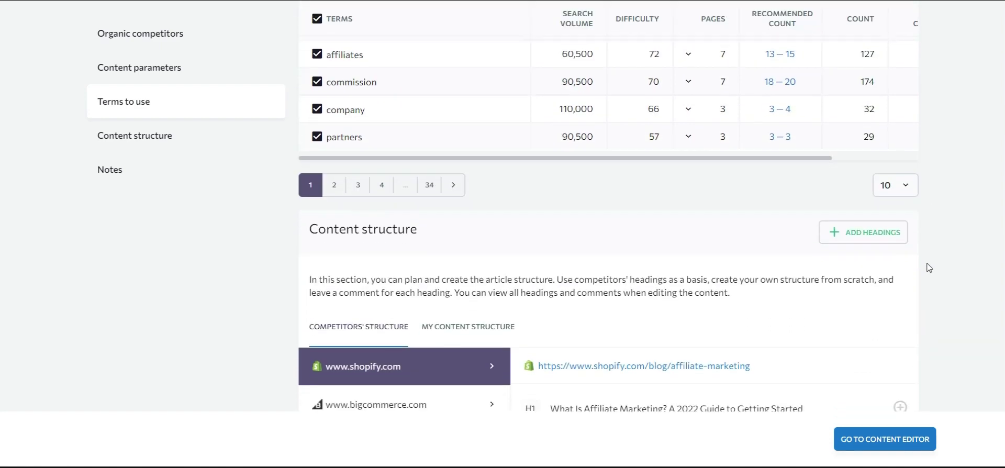
scroll(928, 267, "down", 2)
scroll(929, 267, "down", 1)
scroll(929, 268, "down", 1)
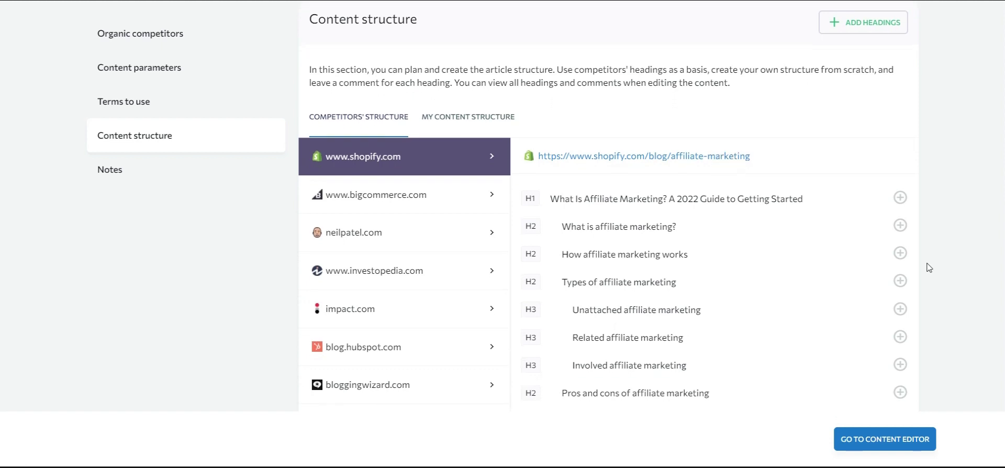
left_click(488, 116)
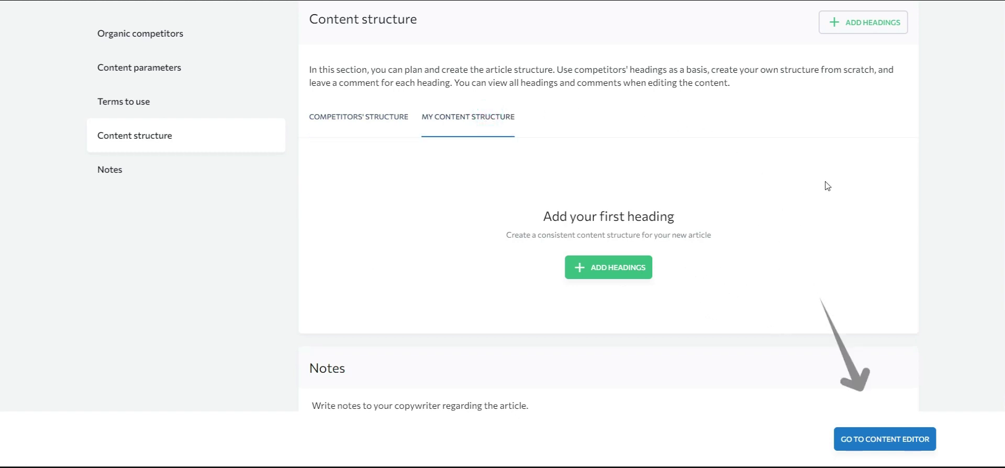
In the Content Editor, switch on 'Enable guest access to the article' and copy the share link.
left_click(871, 439)
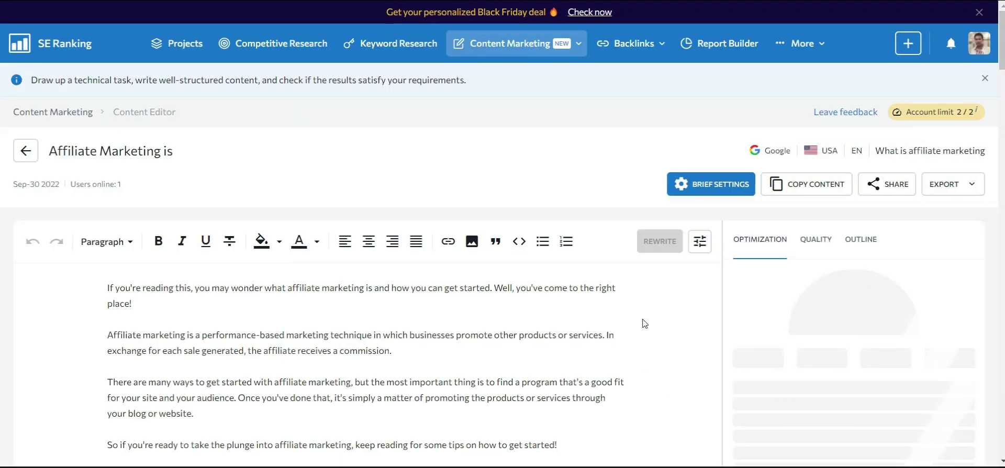
scroll(644, 324, "down", 2)
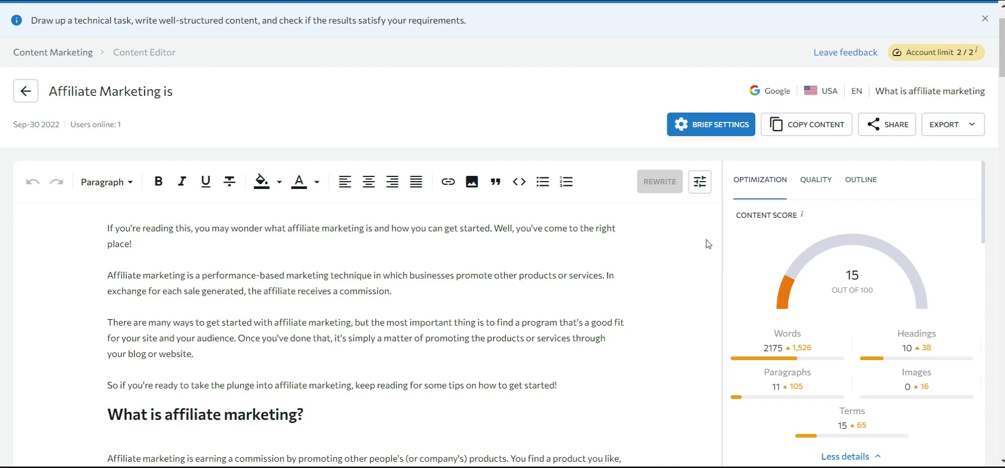
left_click(892, 128)
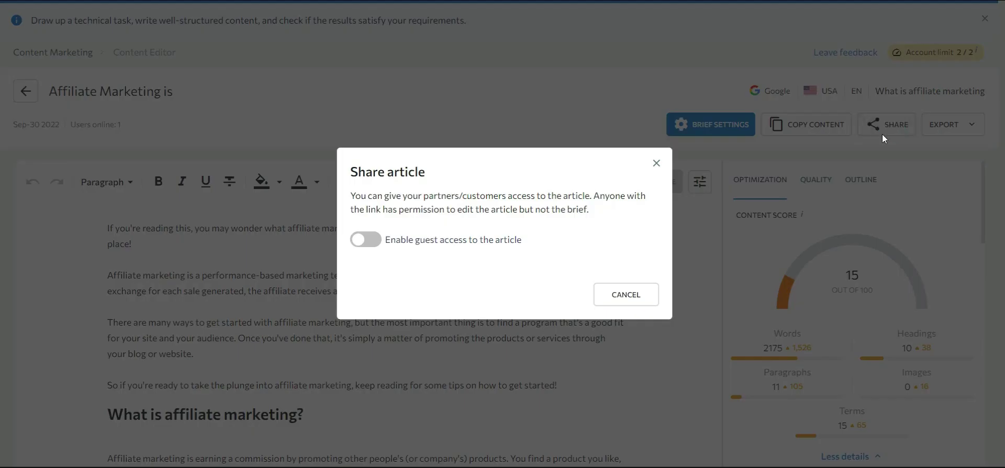
left_click(375, 241)
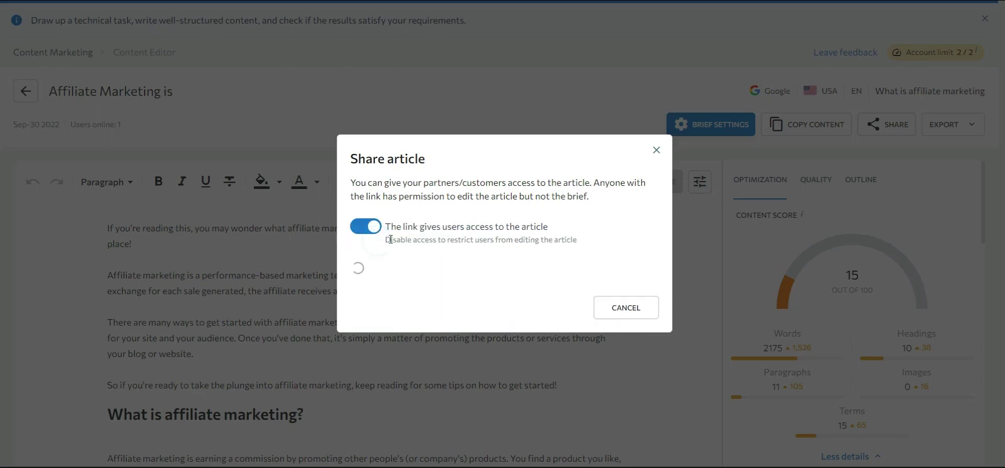
left_click(632, 270)
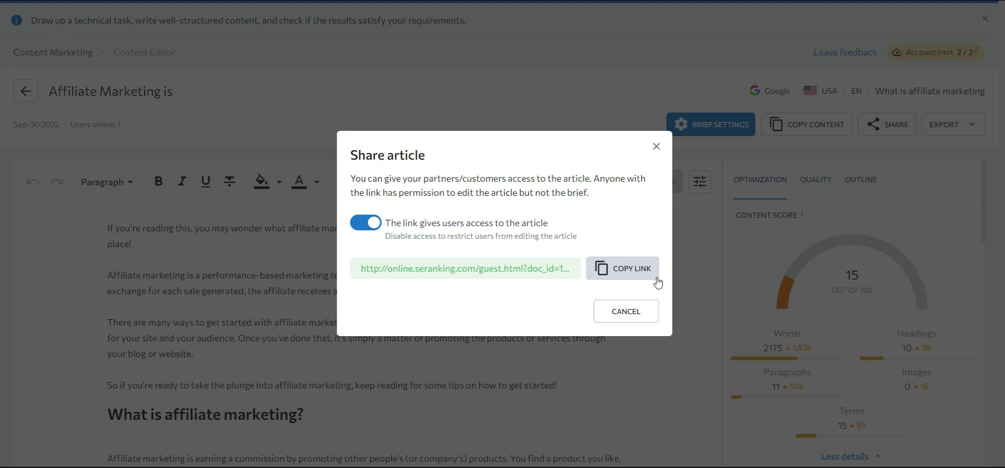
Replace the second paragraph with the first rewrite suggestion defining affiliate marketing as sales-generating marketing.
left_click(656, 147)
left_click(371, 280)
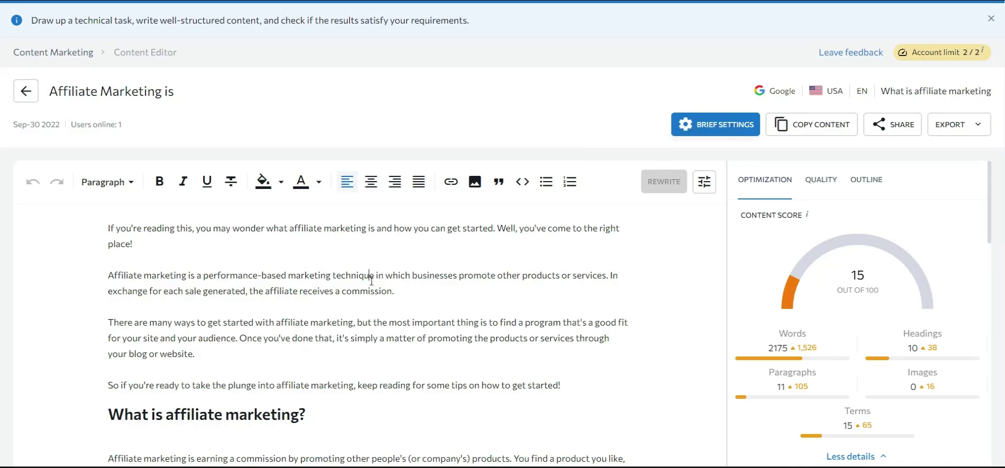
triple_click(371, 280)
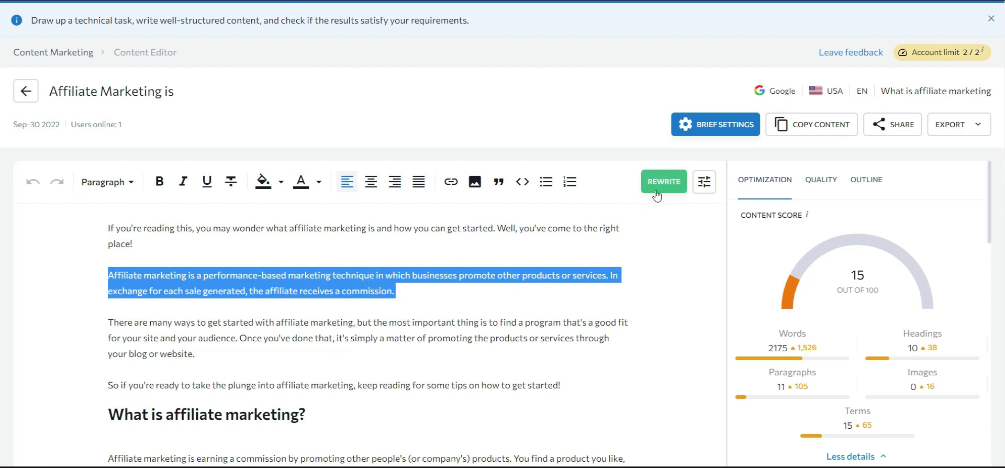
left_click(663, 187)
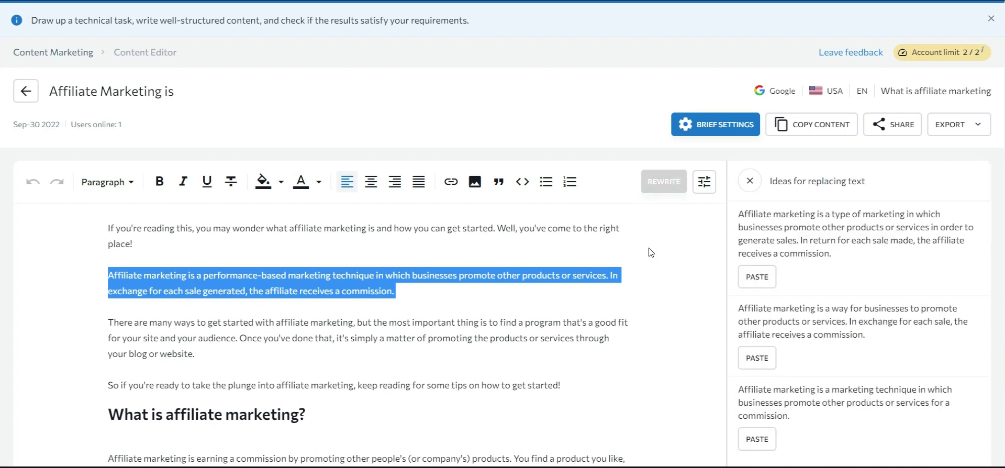
left_click(767, 281)
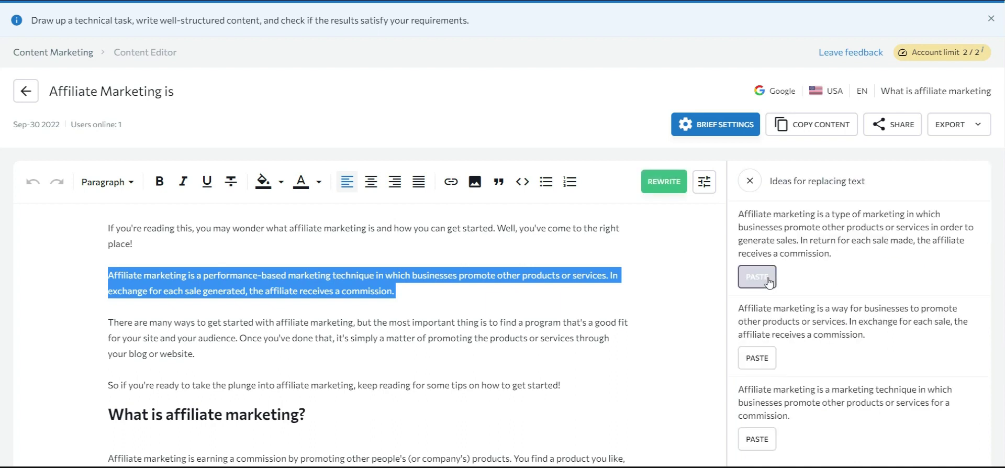
left_click(750, 181)
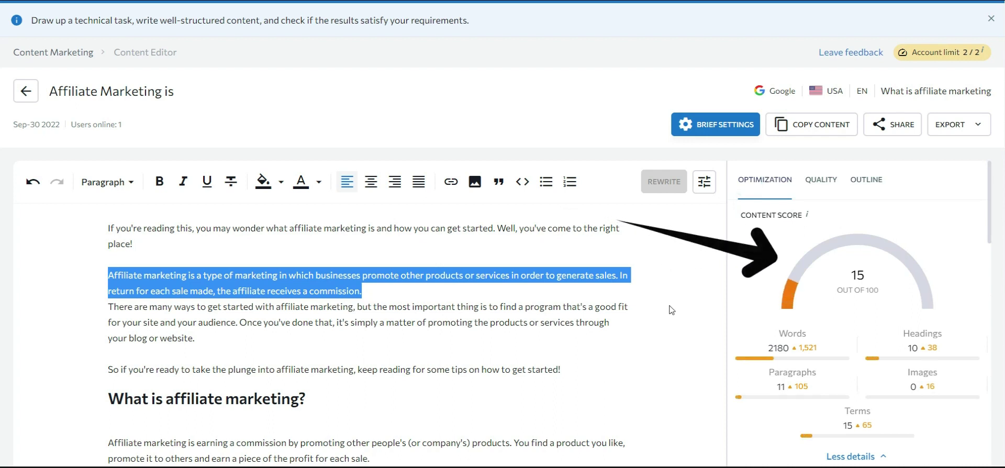
mouse_move(921, 337)
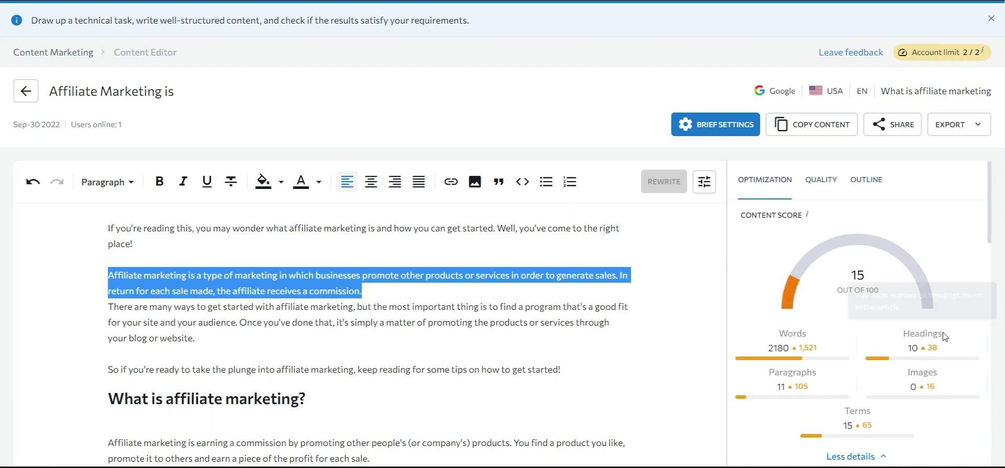
scroll(969, 348, "down", 2)
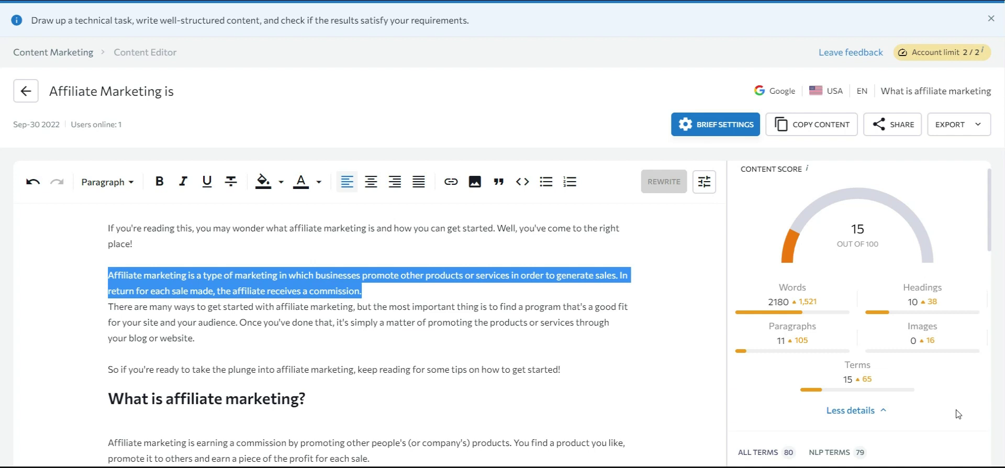
scroll(957, 414, "down", 4)
scroll(978, 394, "down", 3)
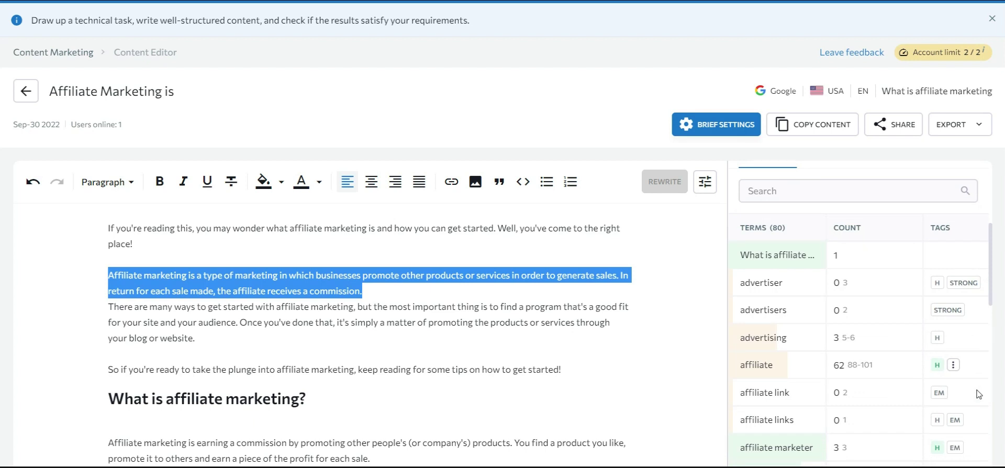
scroll(978, 394, "down", 1)
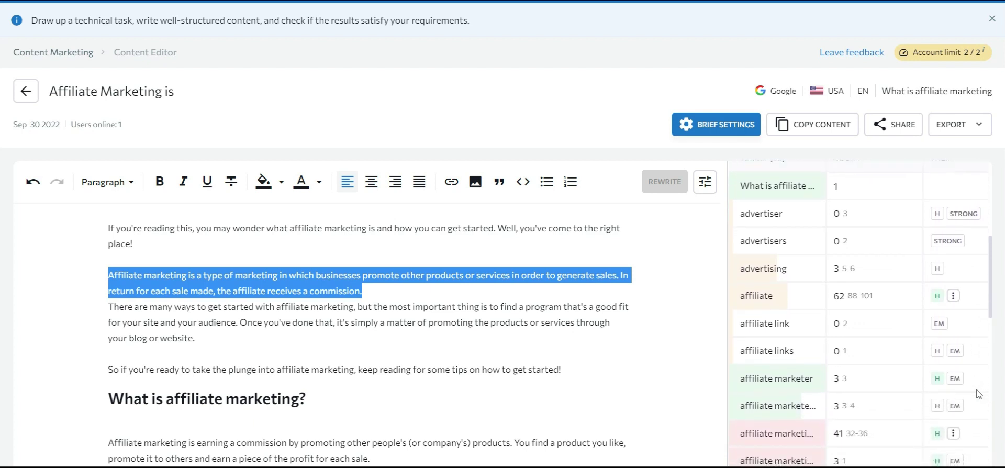
scroll(978, 393, "down", 1)
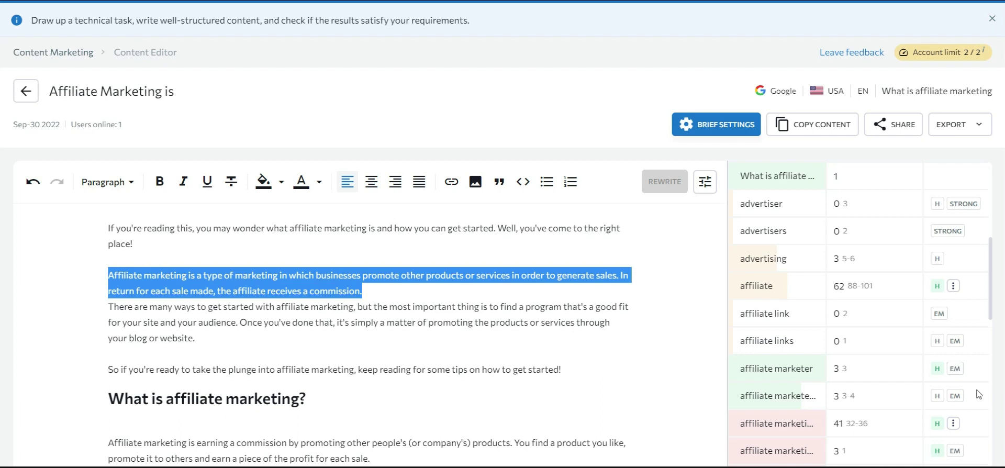
scroll(978, 393, "up", 3)
scroll(978, 394, "up", 1)
scroll(978, 394, "up", 3)
scroll(978, 394, "up", 2)
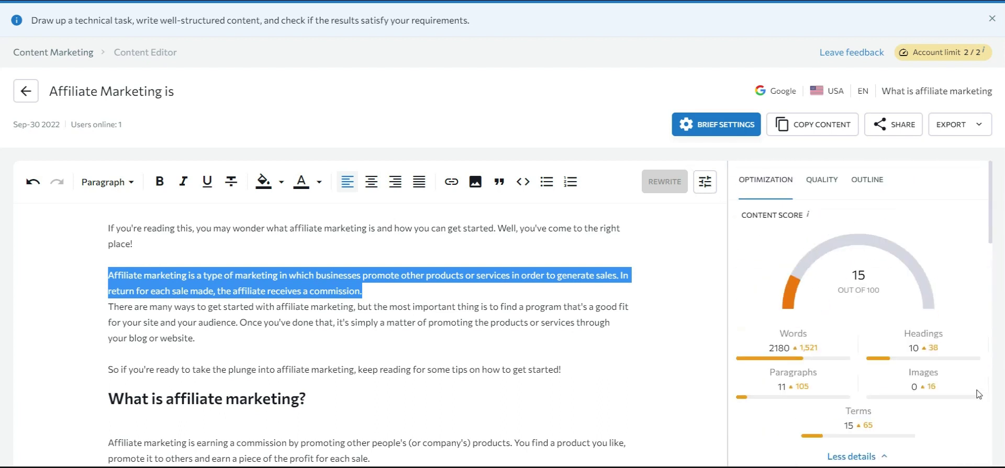
left_click(822, 180)
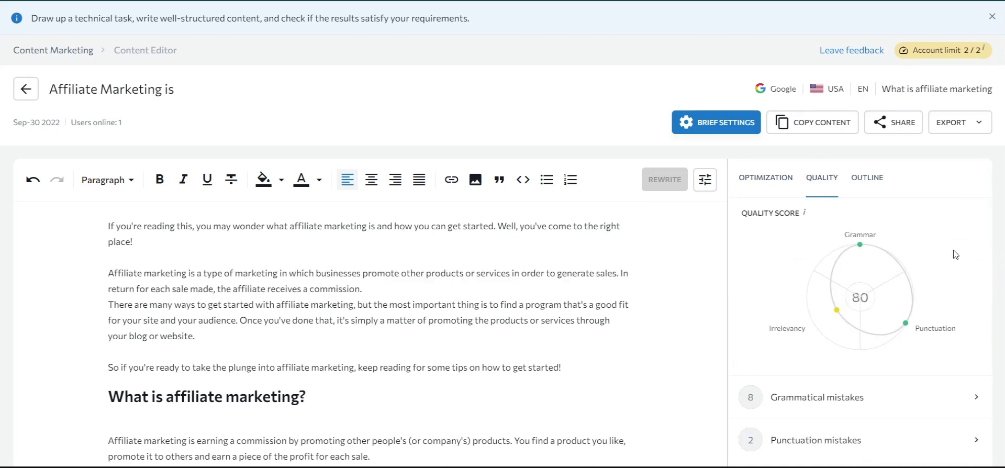
Review the quality checks and confirm stop words are at 50%, within range.
scroll(954, 256, "down", 2)
scroll(955, 254, "down", 1)
scroll(954, 255, "down", 2)
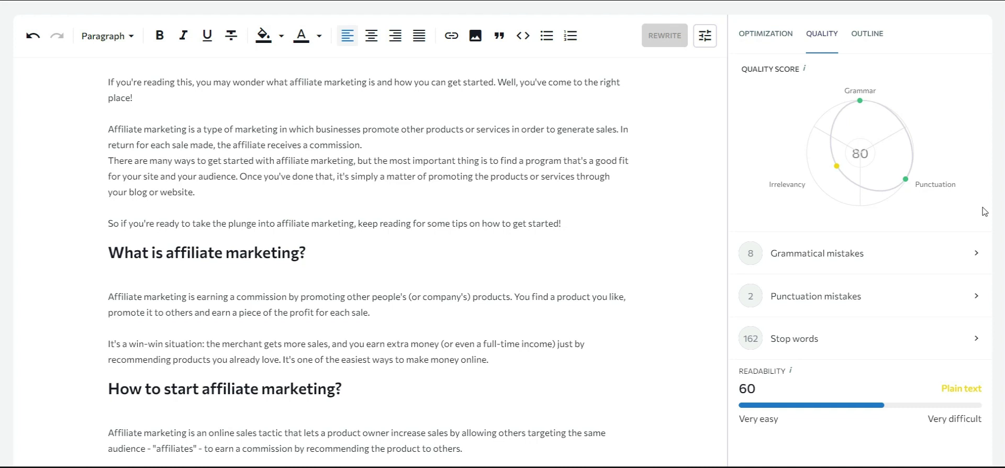
left_click(933, 343)
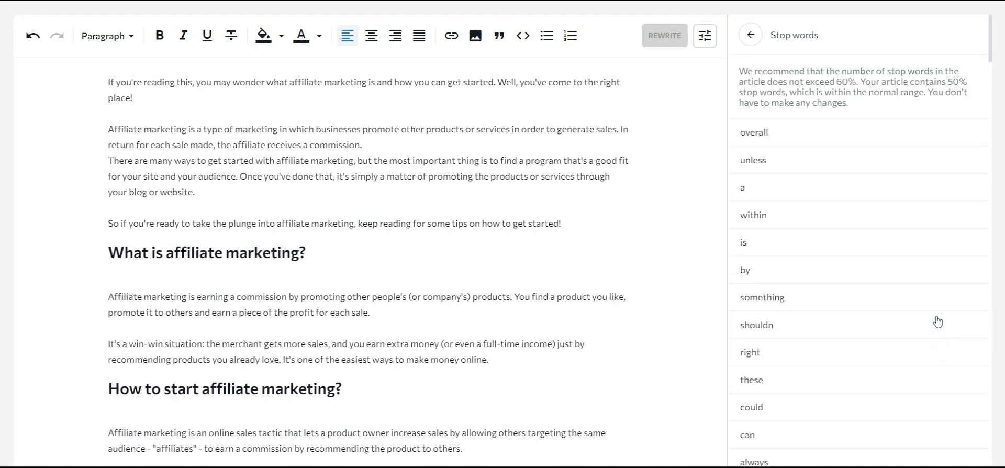
left_click(750, 37)
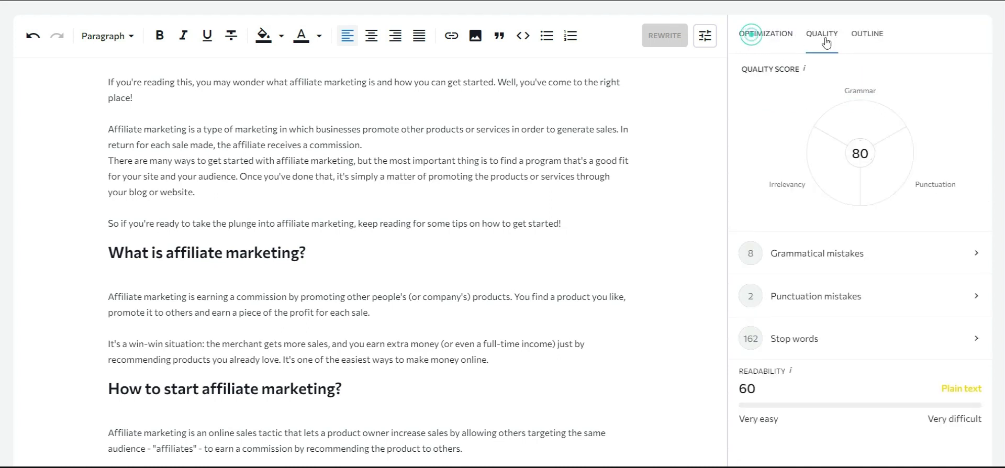
scroll(966, 88, "up", 2)
left_click(965, 88)
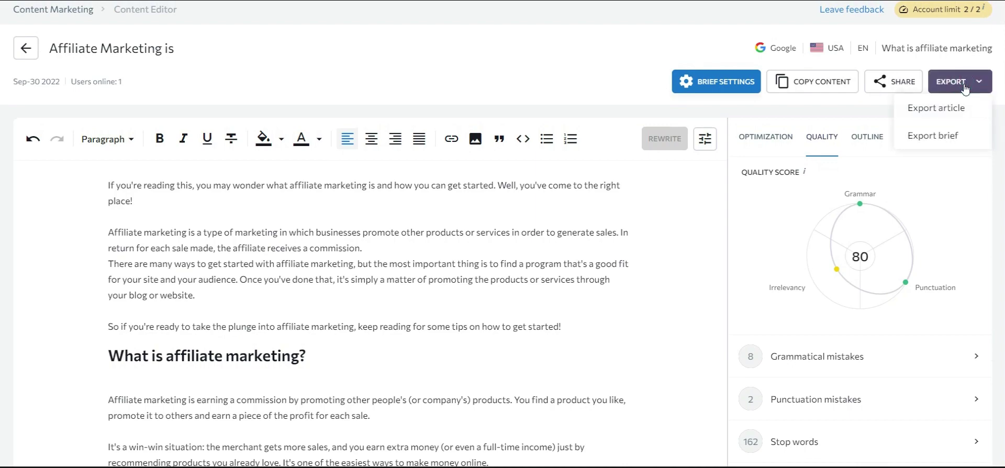
Choose Export article to export the affiliate marketing article.
left_click(964, 110)
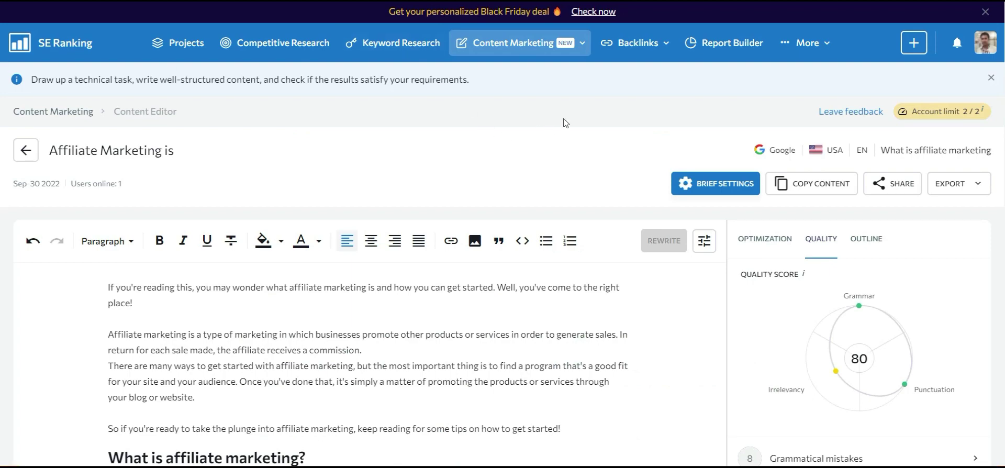
Show the Black Friday offer with stacked 20% discounts from the top banner.
left_click(596, 16)
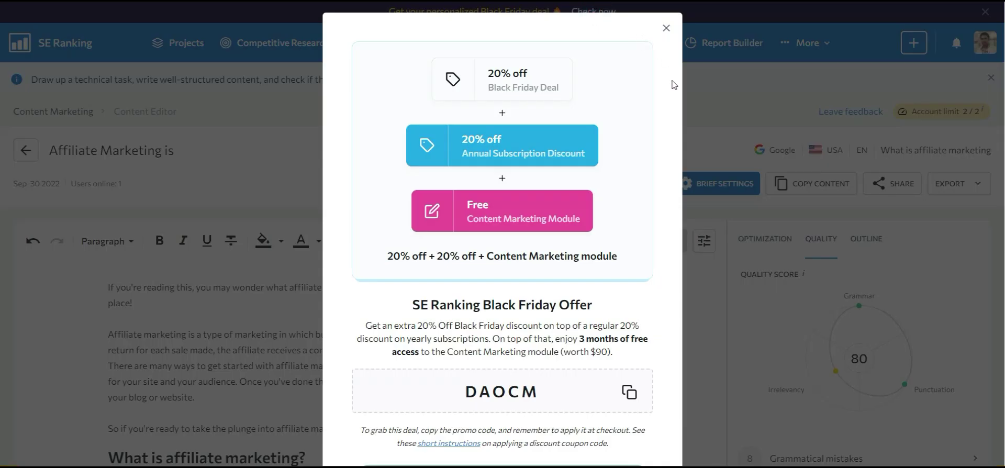